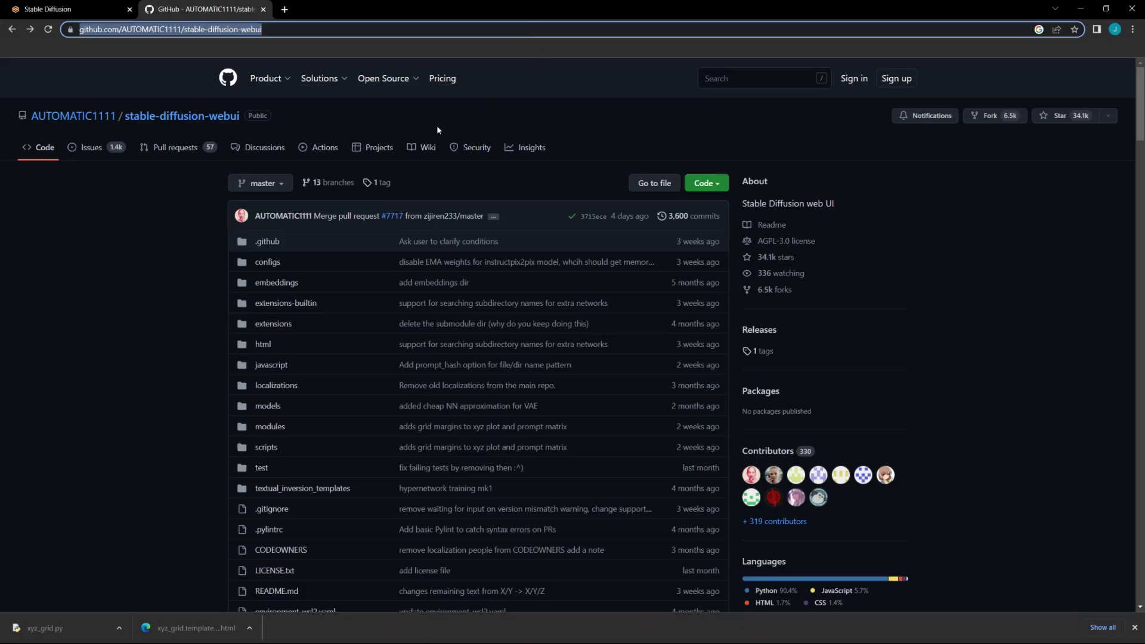
- Go from the wiki's Scripts Prompt page to the xyz_plot_script repository's file list
left_click(423, 147)
scroll(724, 271, "down", 2)
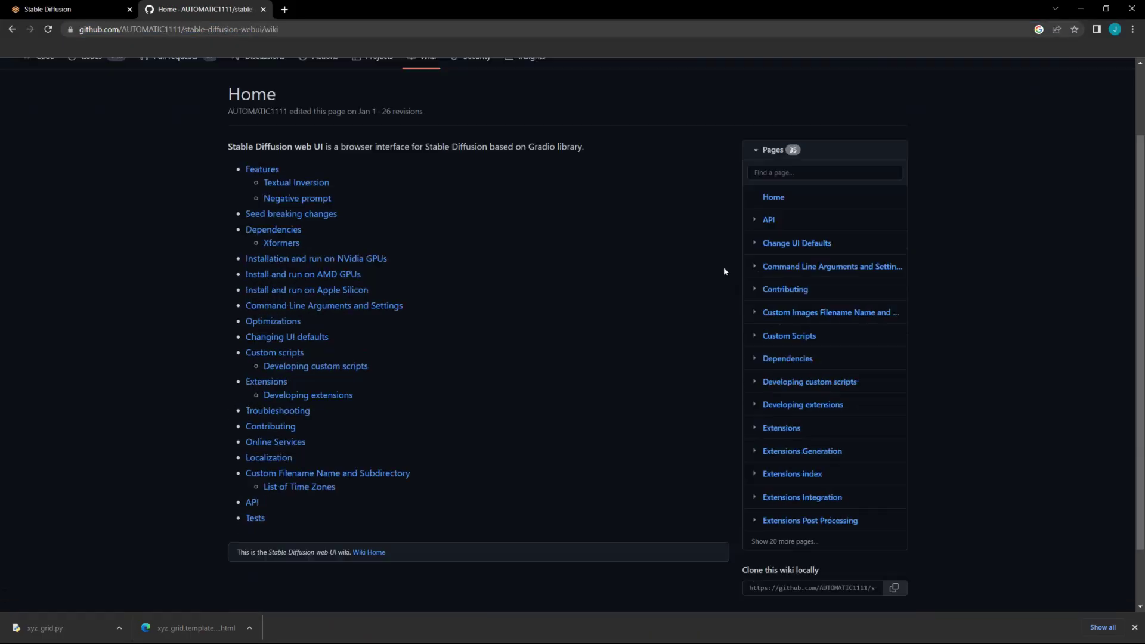
scroll(724, 271, "down", 1)
left_click(800, 473)
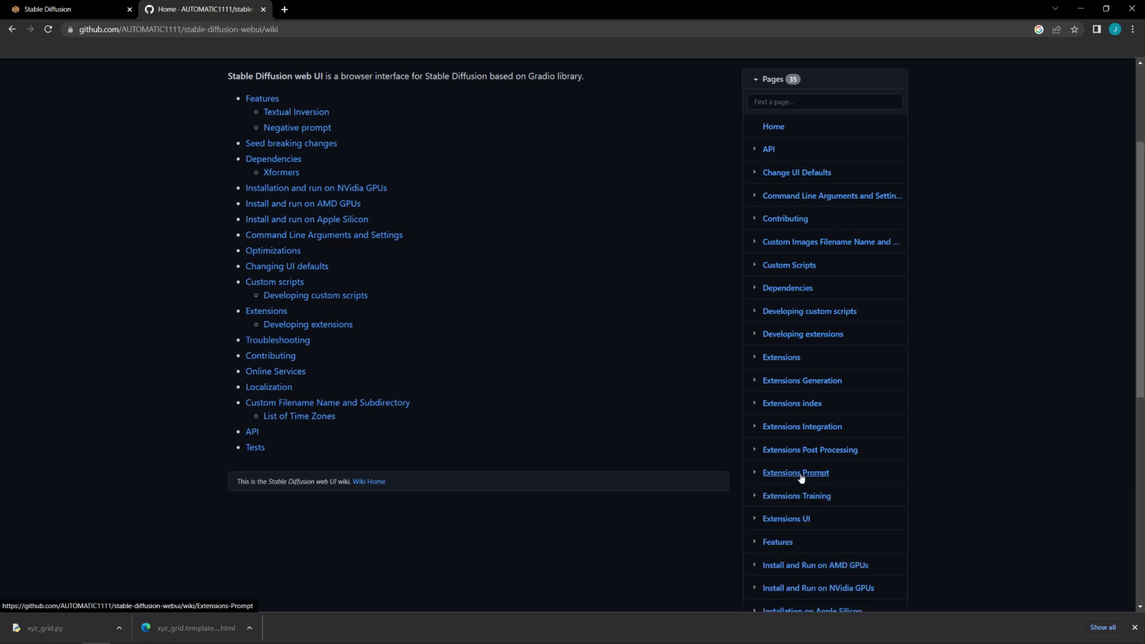
scroll(801, 478, "down", 5)
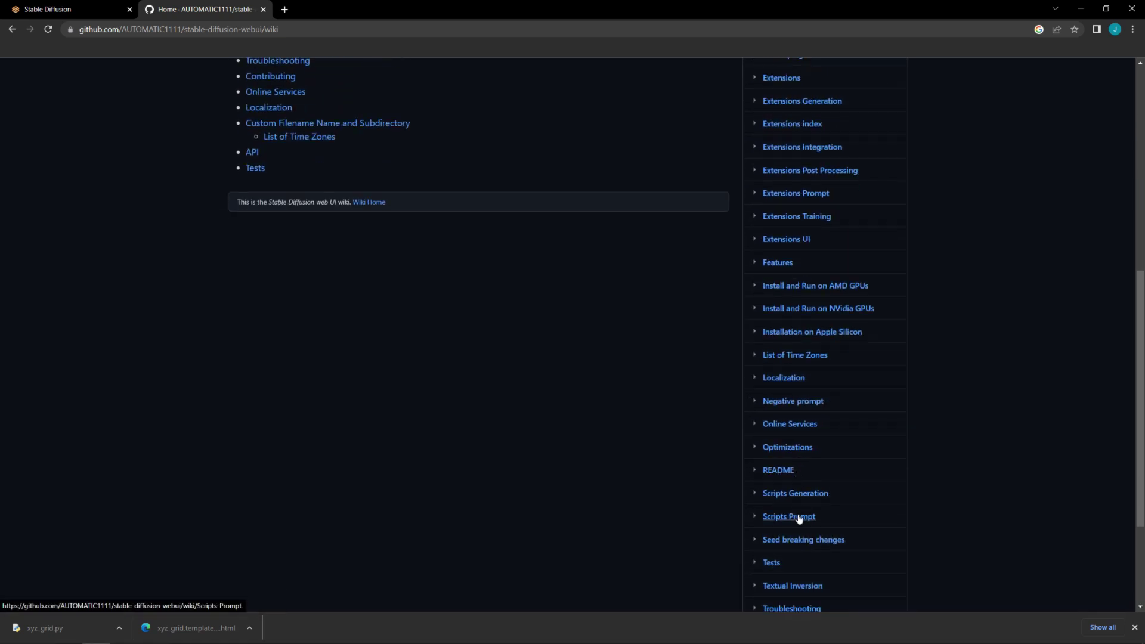
left_click(799, 517)
scroll(577, 452, "down", 5)
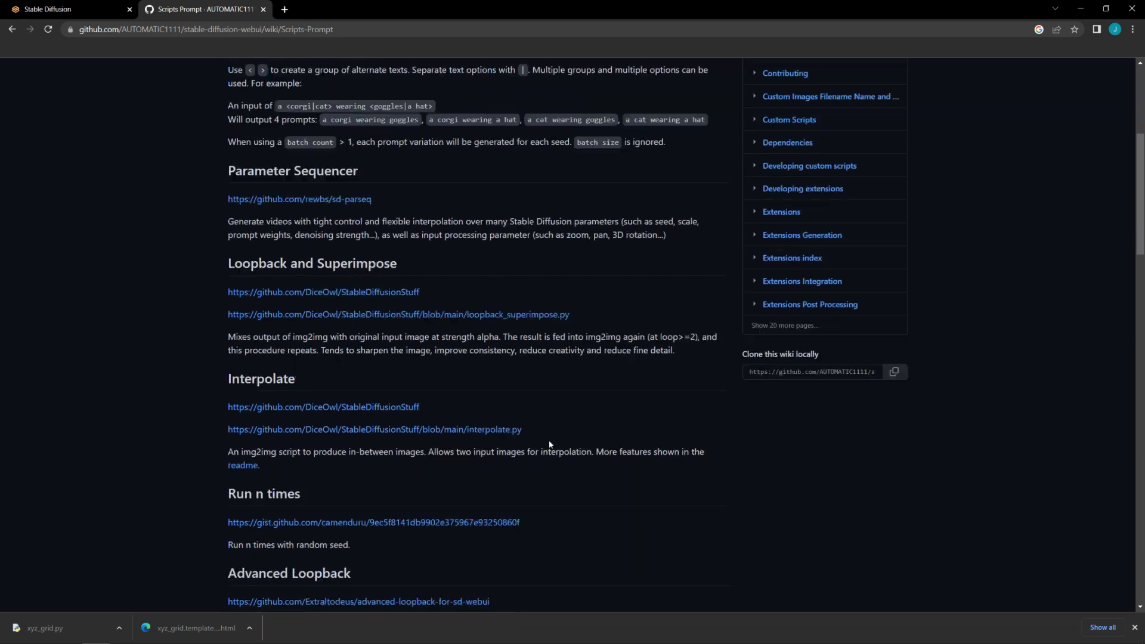
scroll(549, 444, "down", 9)
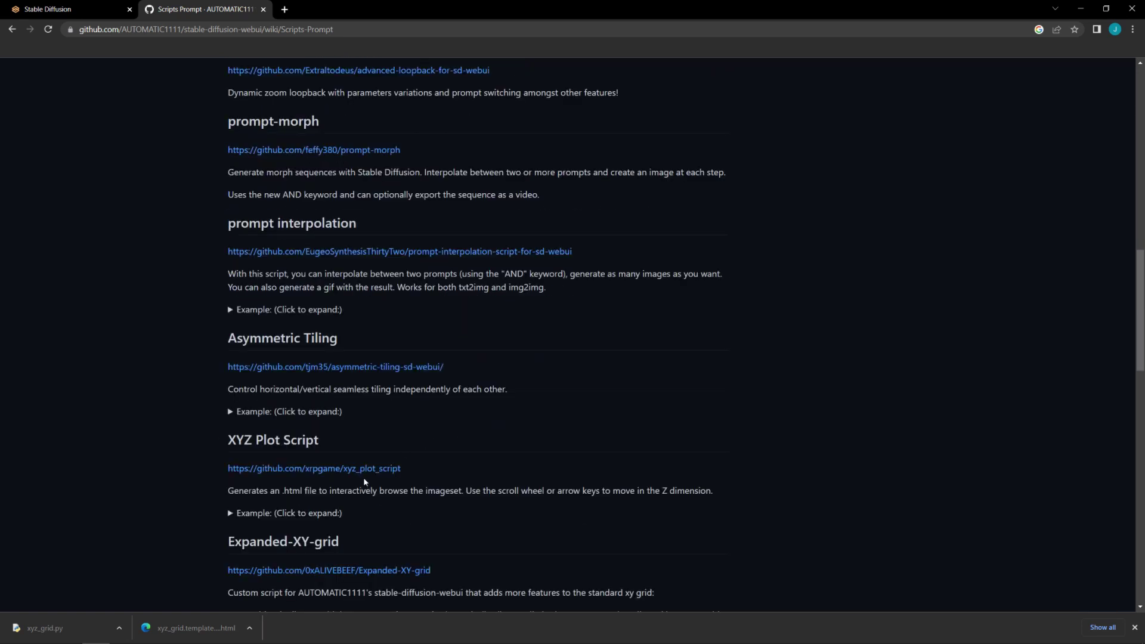
left_click(368, 469)
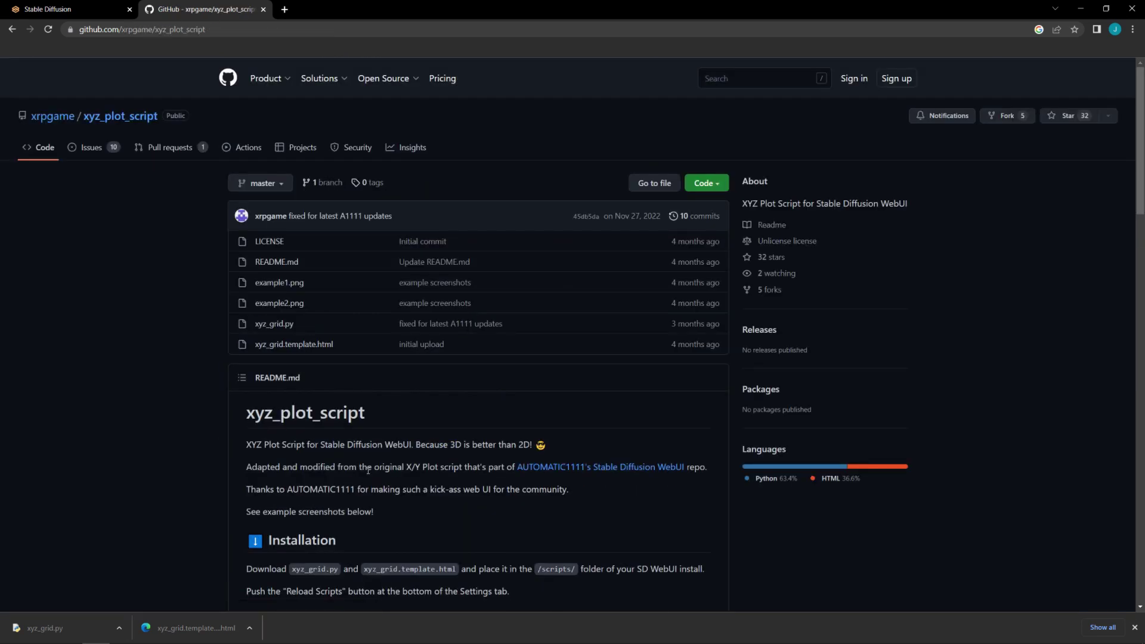
left_click(641, 184)
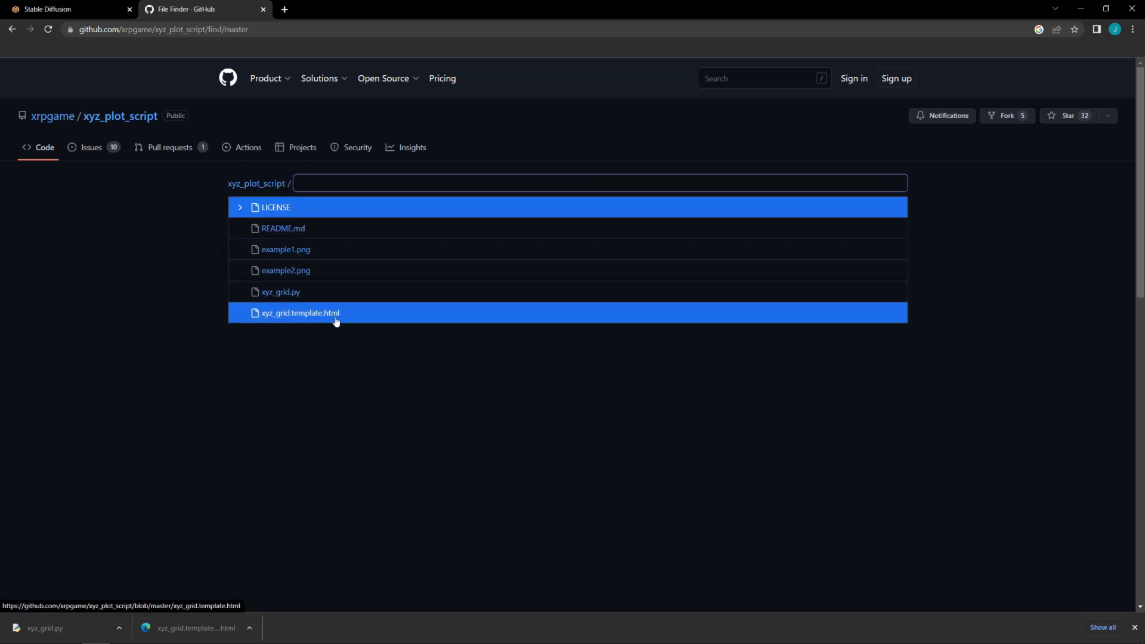
- Save the raw xyz_grid.template.html into the stable-diffusion-webui\scripts folder
left_click(336, 321)
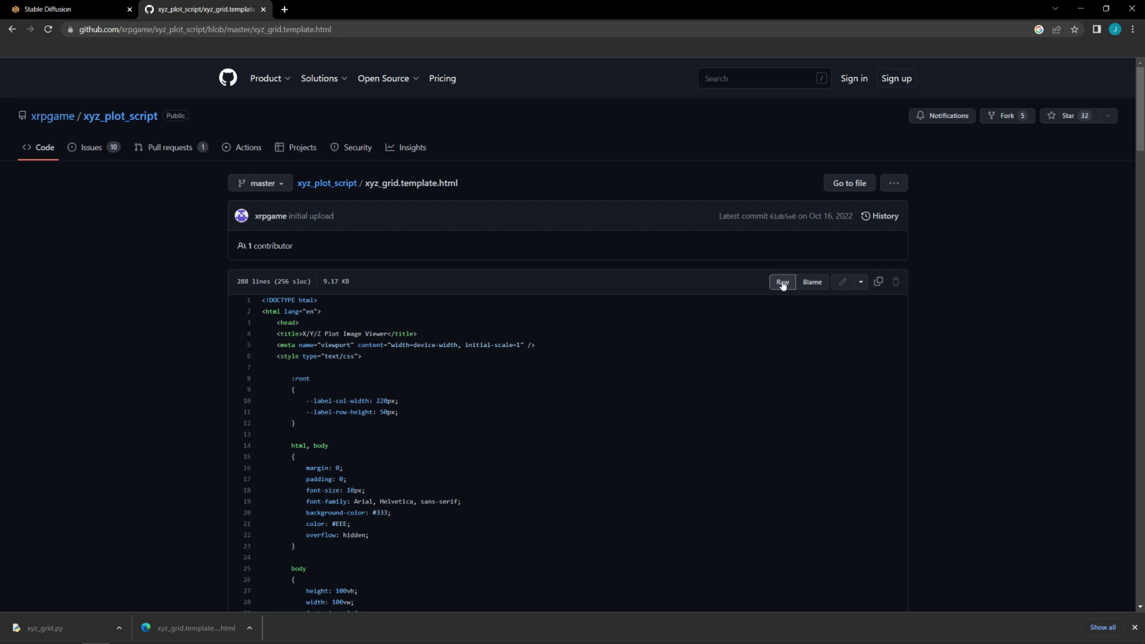
right_click(783, 285)
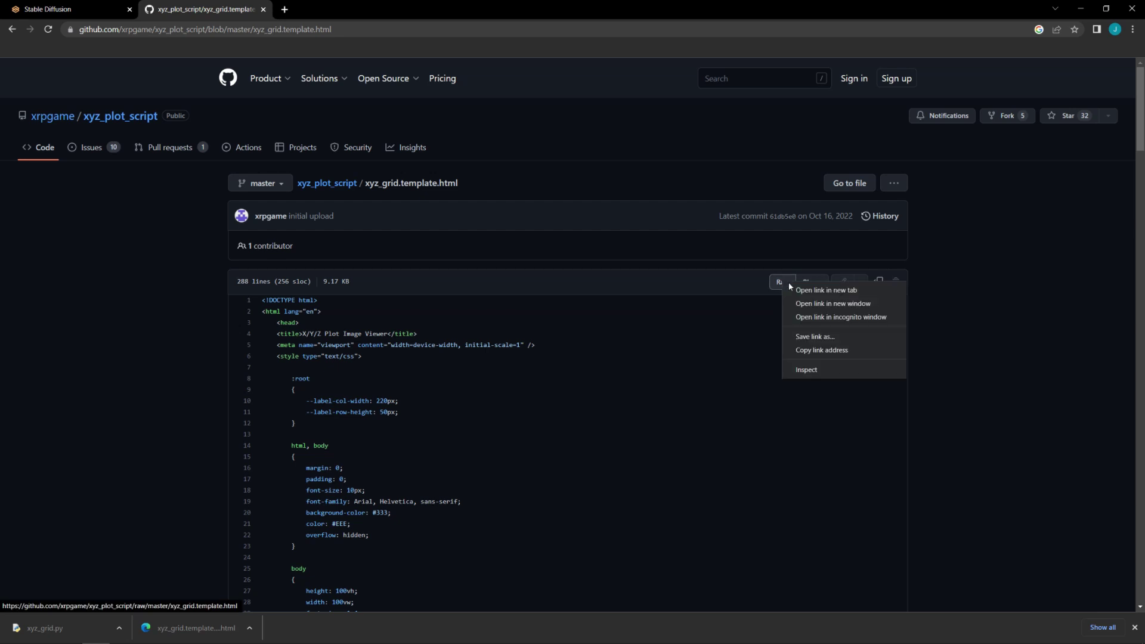
left_click(809, 337)
left_click(238, 27)
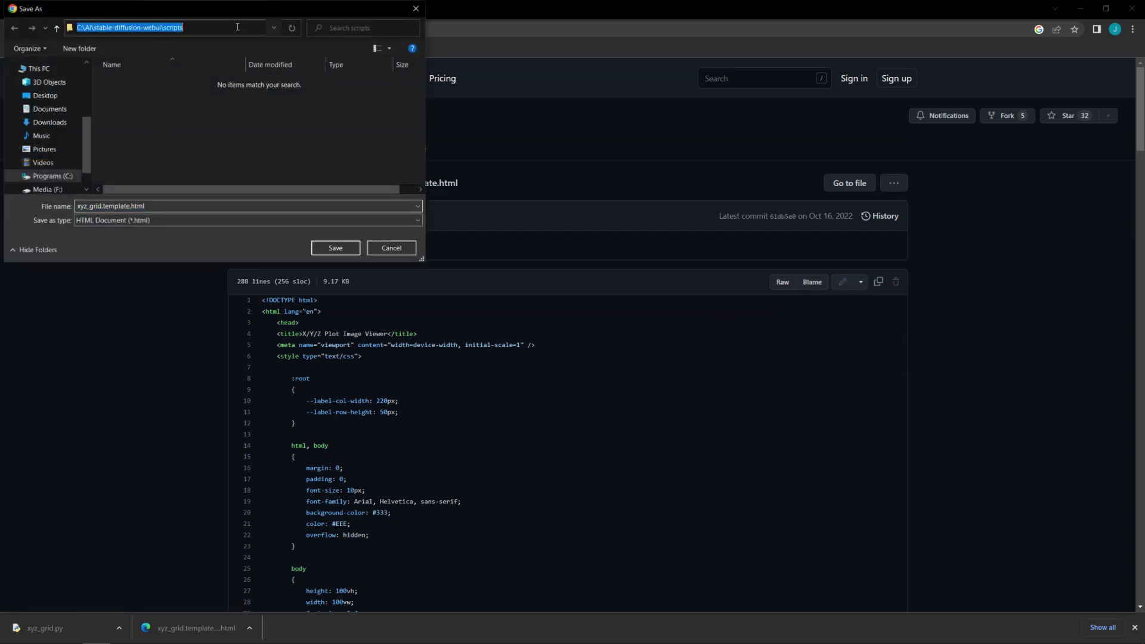
left_click(355, 249)
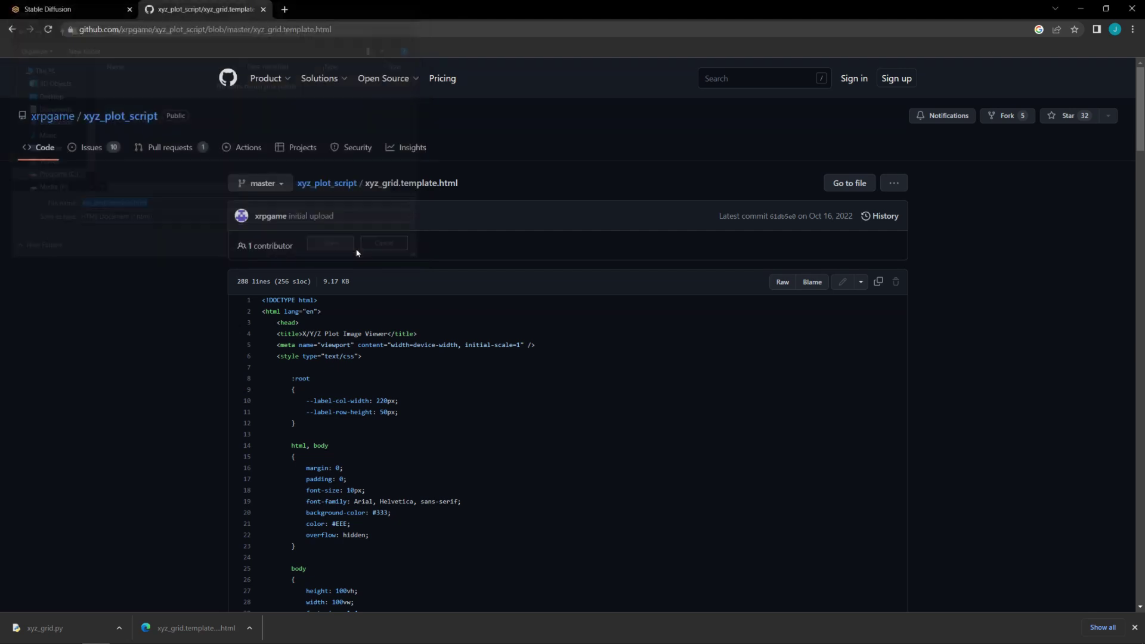
- Save the raw xyz_grid.py into the same scripts folder
left_click(13, 31)
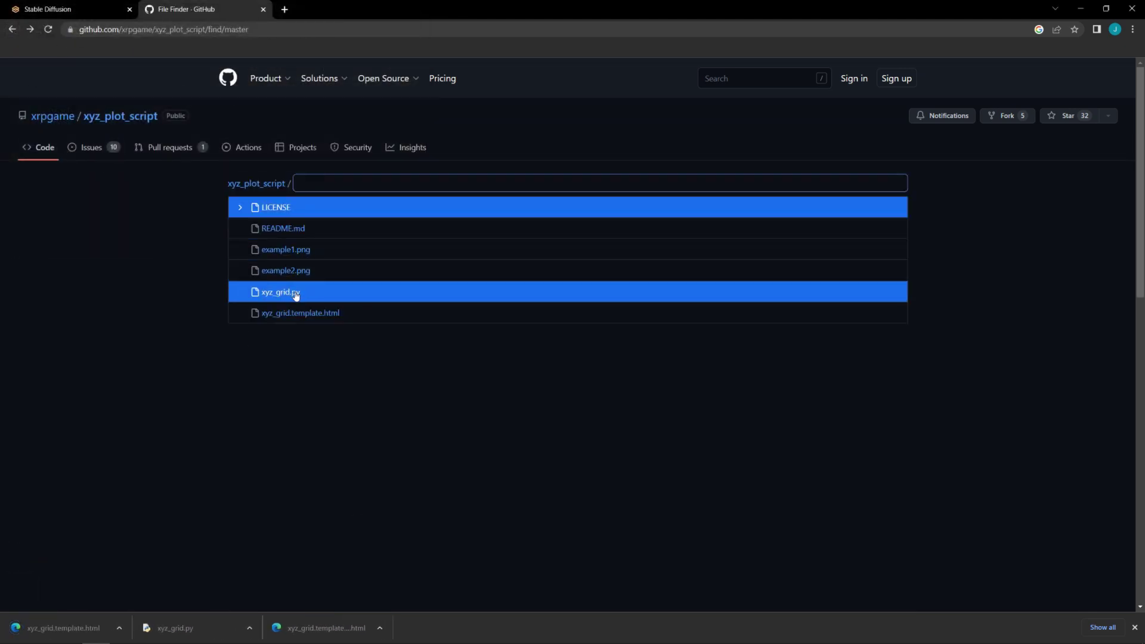
left_click(296, 294)
right_click(782, 280)
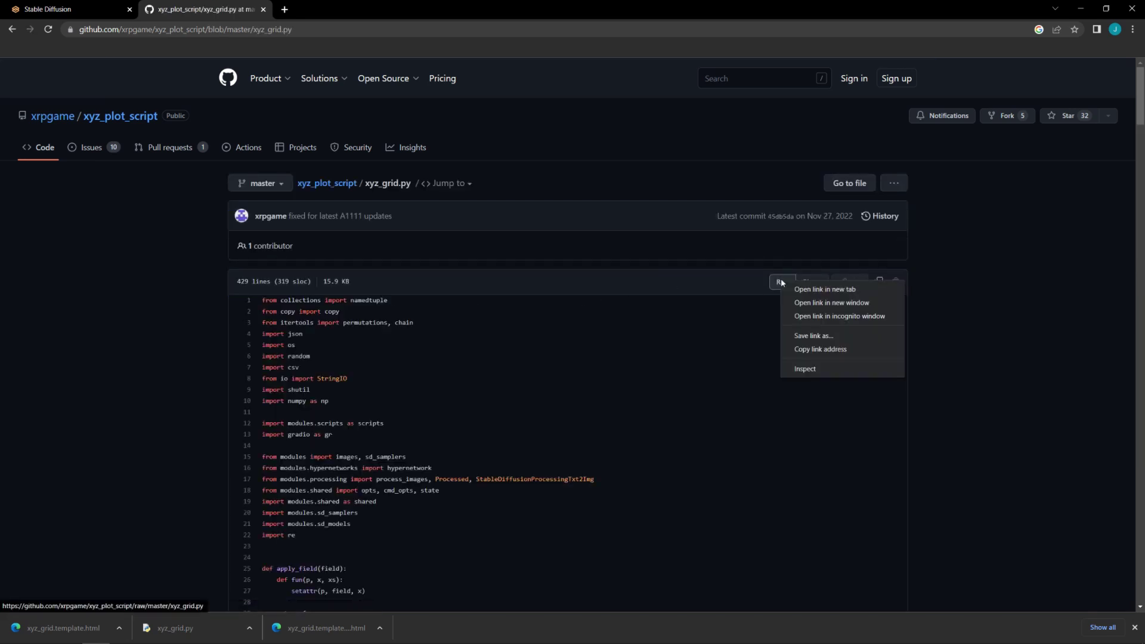
left_click(808, 335)
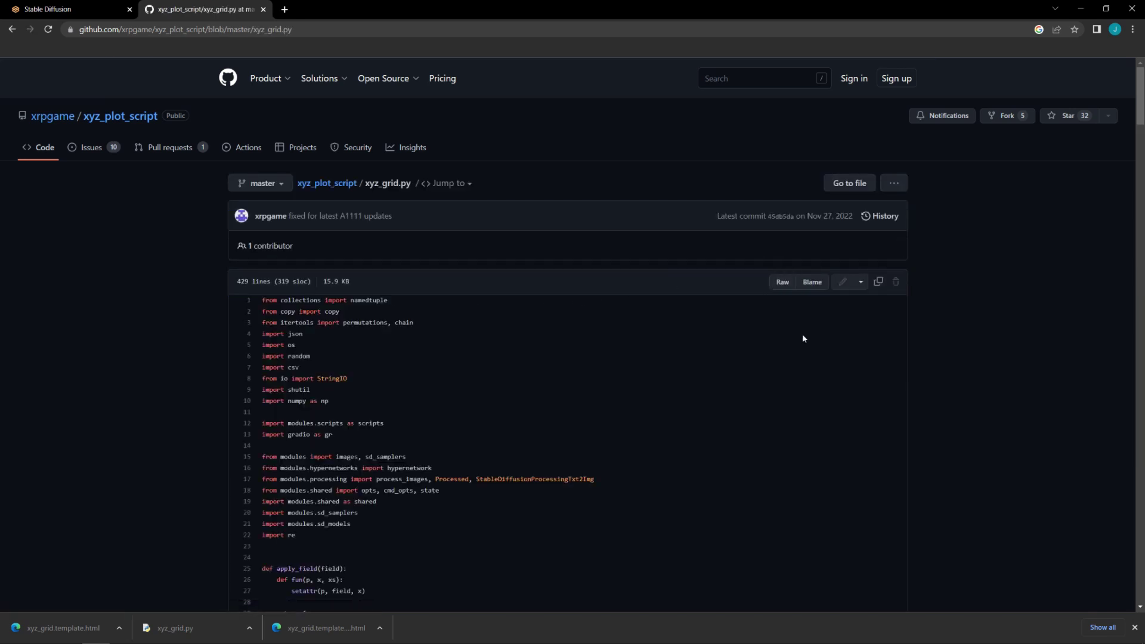
left_click(334, 247)
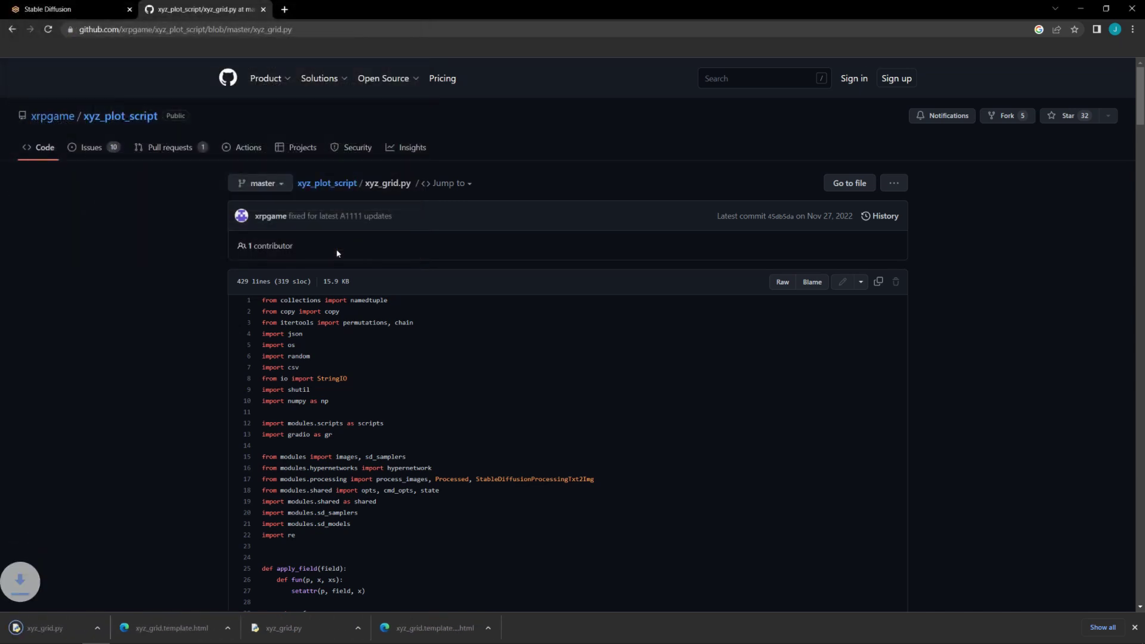
- Reload the web UI and pick X/Y/Z plot from the Script dropdown
left_click(79, 6)
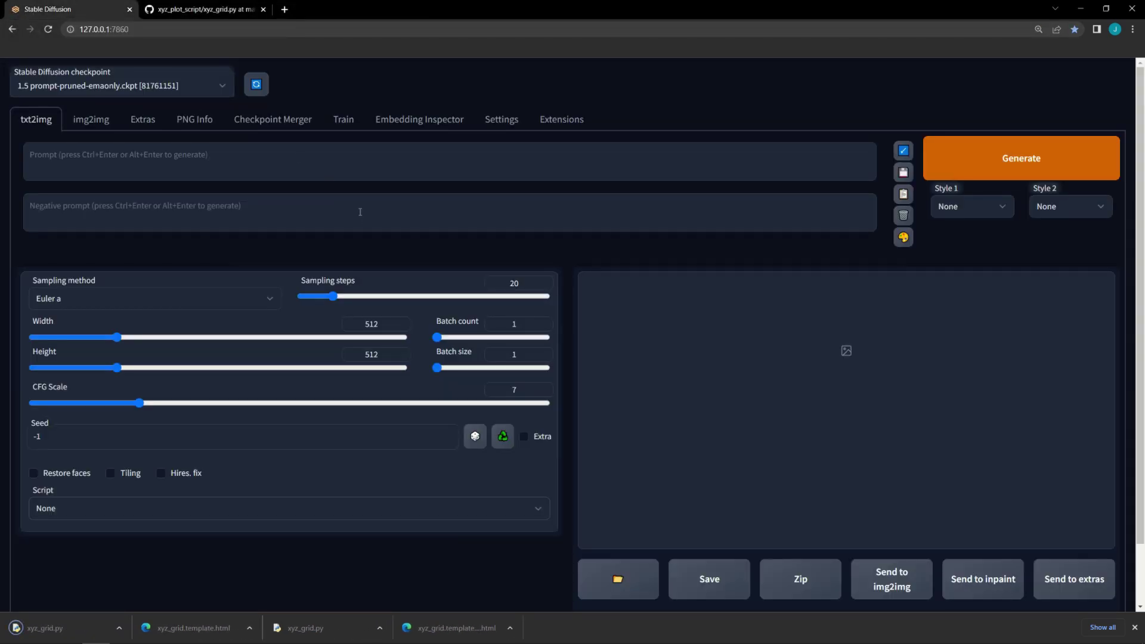
scroll(435, 524, "down", 1)
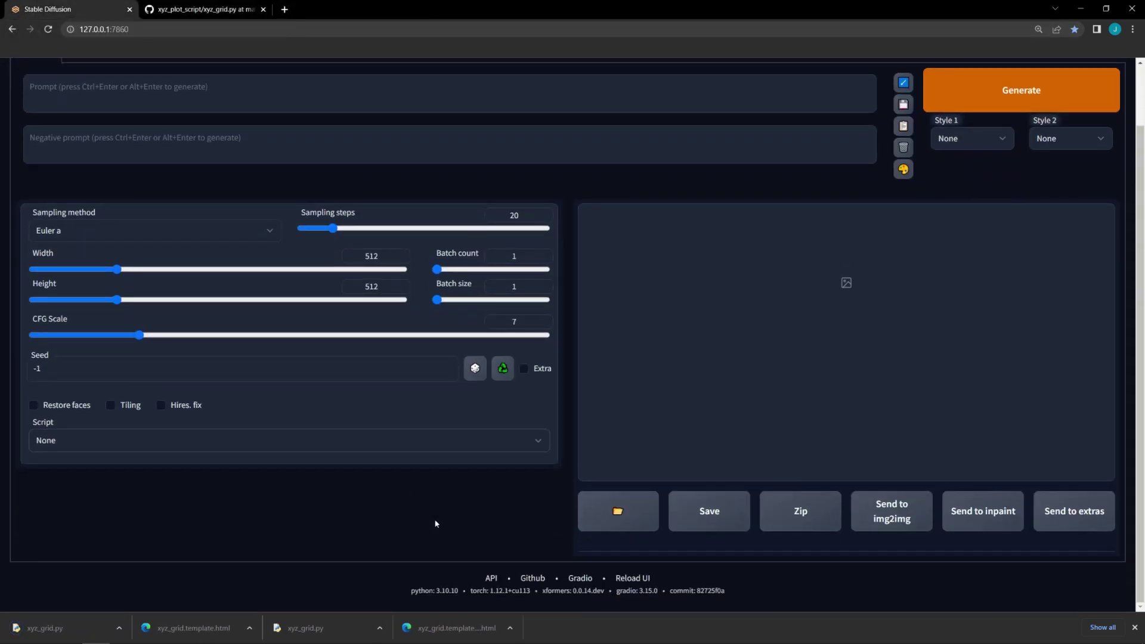
left_click(647, 579)
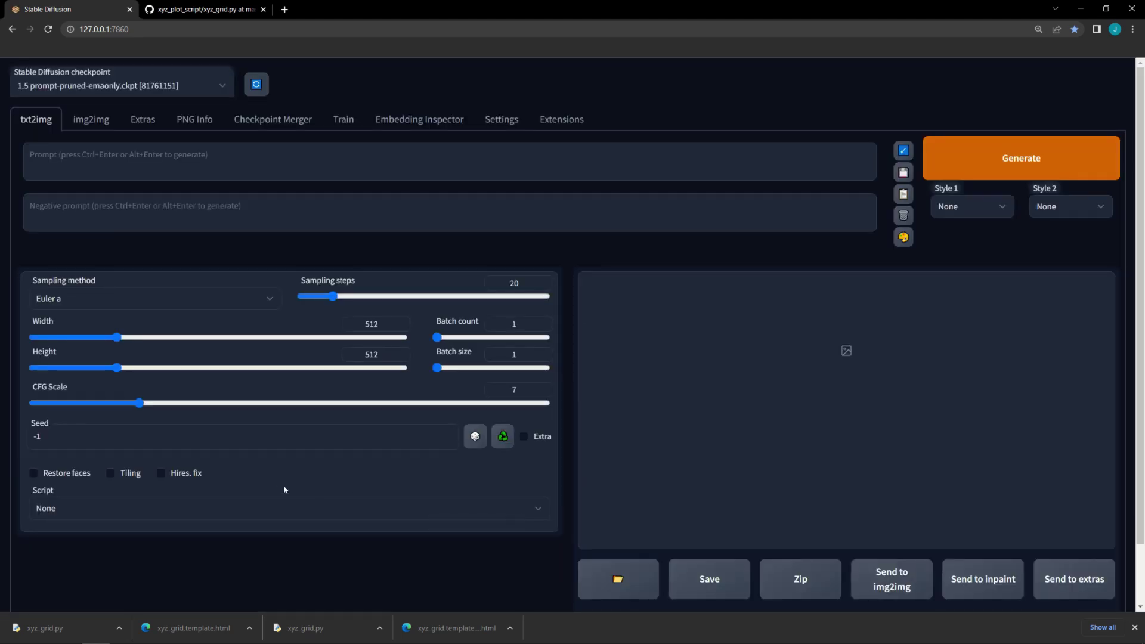
left_click(280, 508)
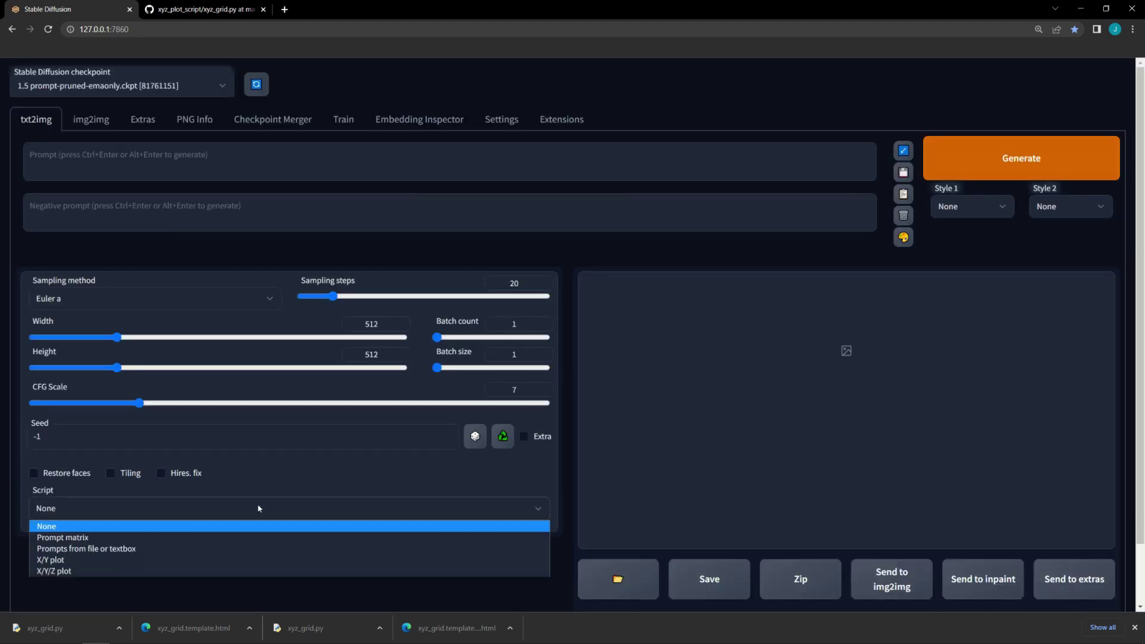
left_click(232, 571)
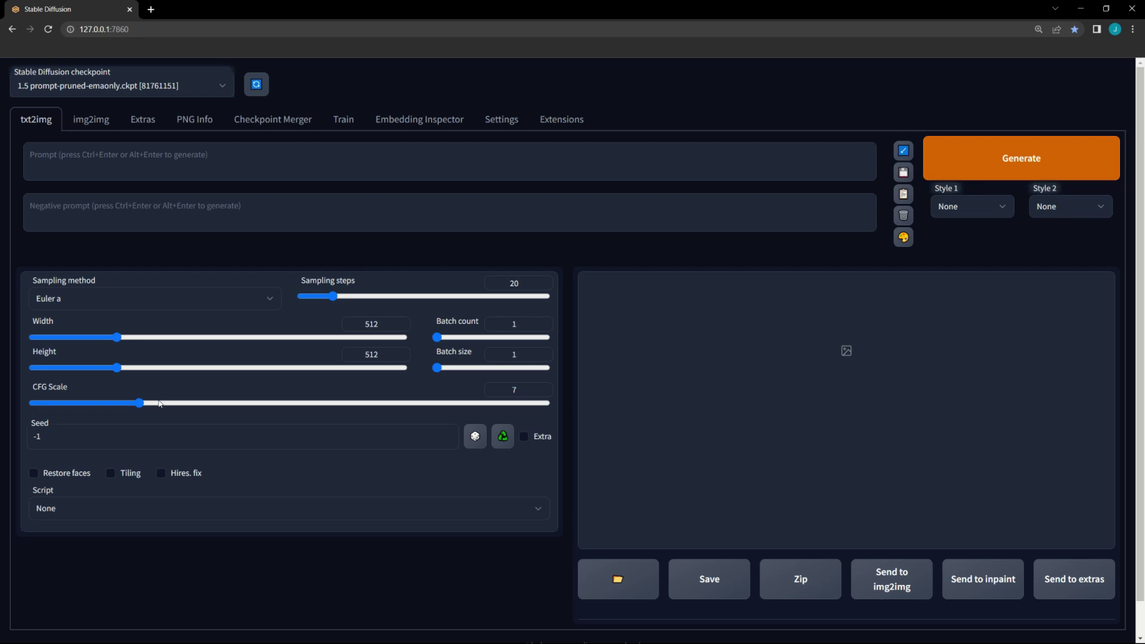
- Select the X/Y/Z plot script with axis types X Steps, Y CFG Scale, Z Sampler
left_click(103, 508)
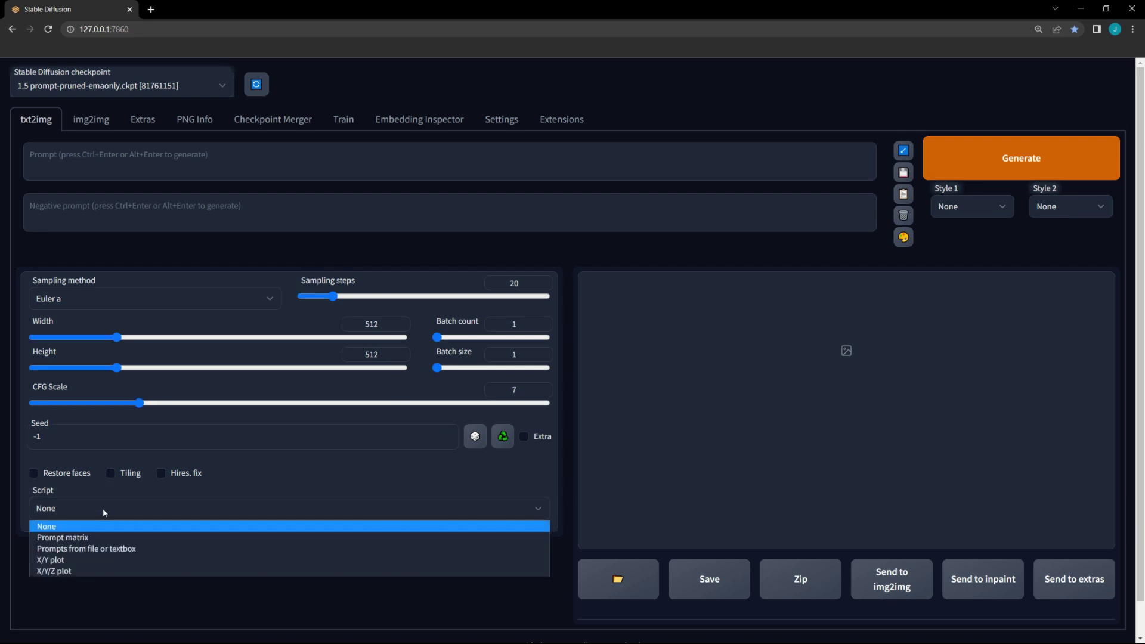
left_click(65, 571)
left_click(73, 553)
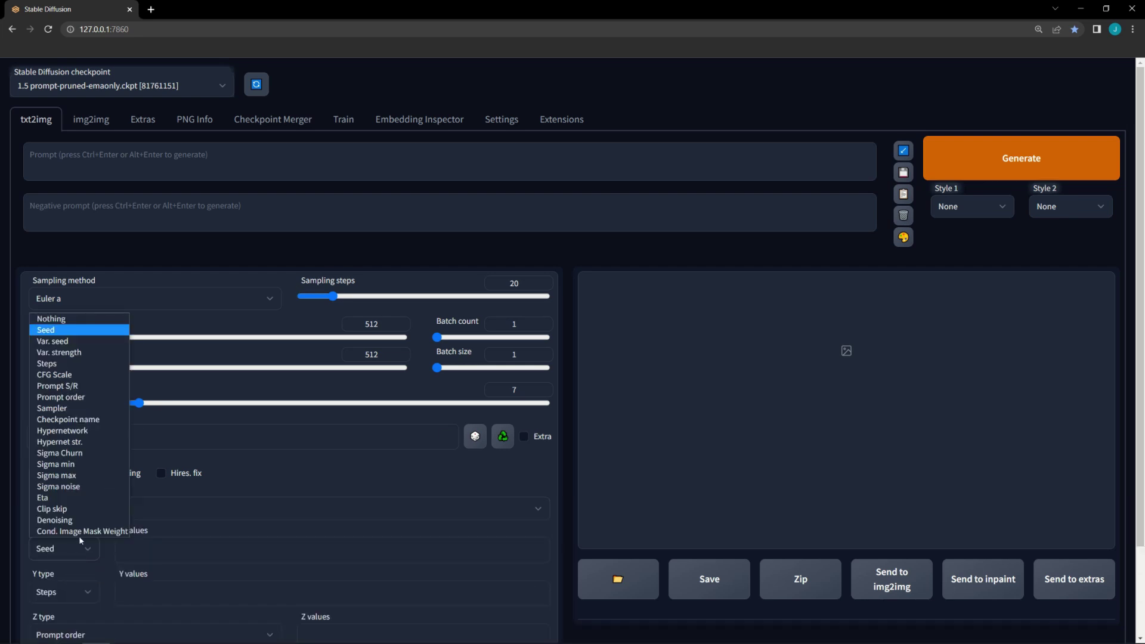
left_click(82, 367)
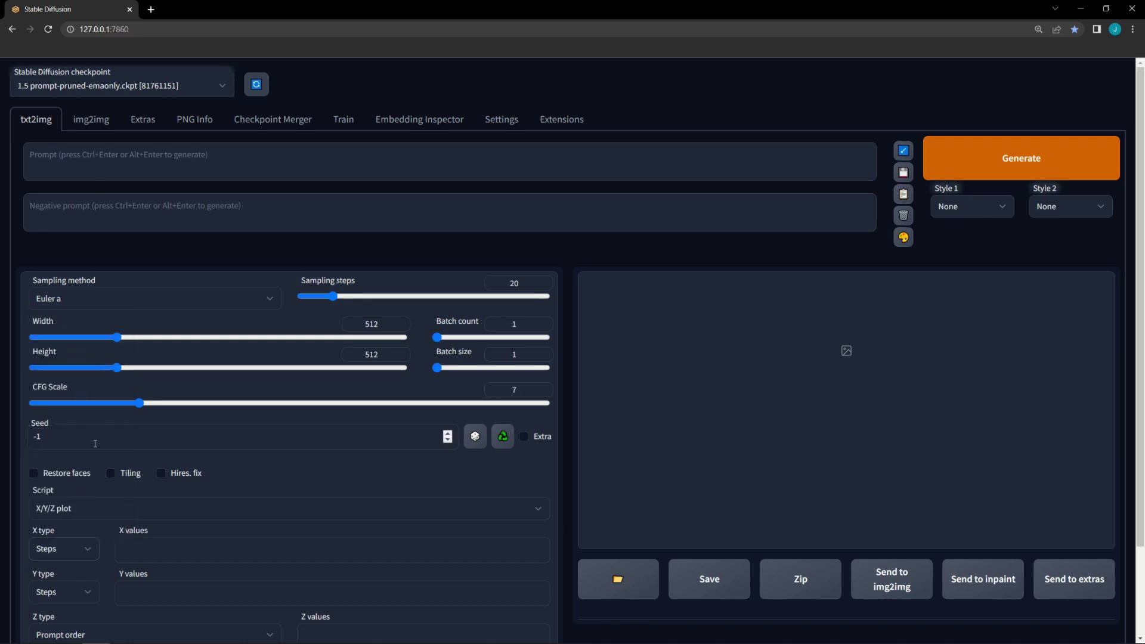
left_click(64, 590)
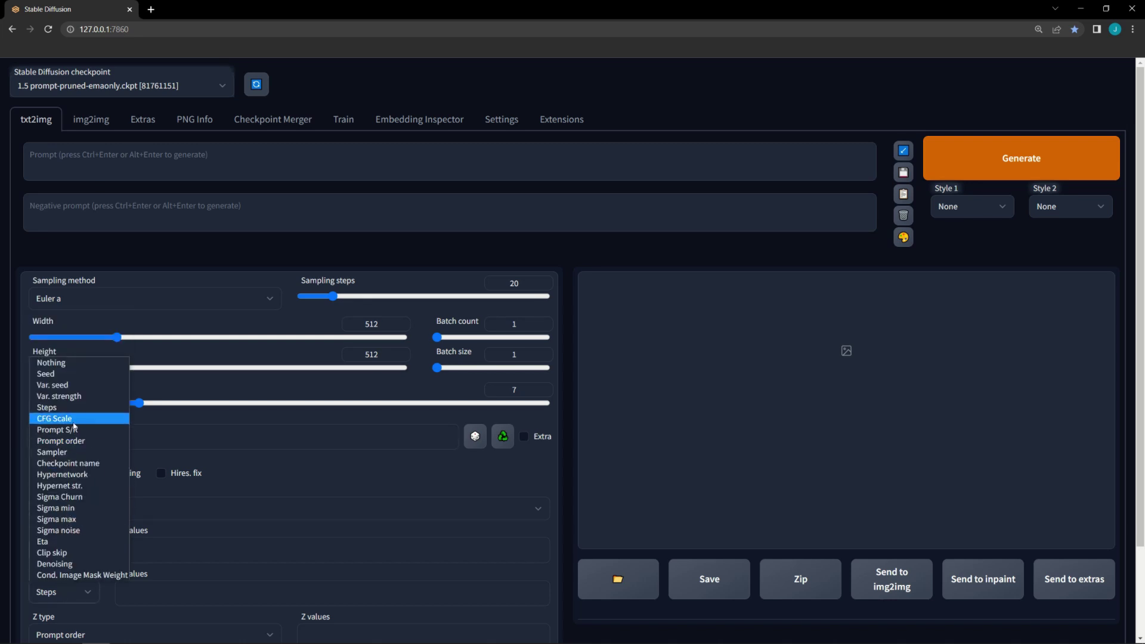
left_click(74, 420)
scroll(72, 531, "down", 1)
left_click(68, 579)
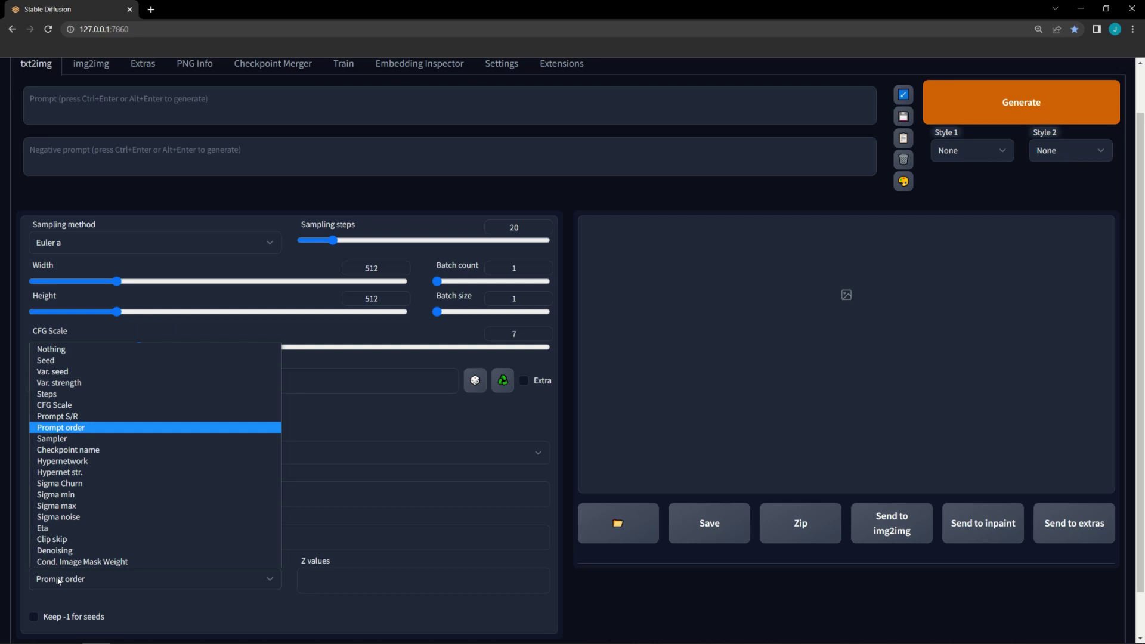
left_click(82, 439)
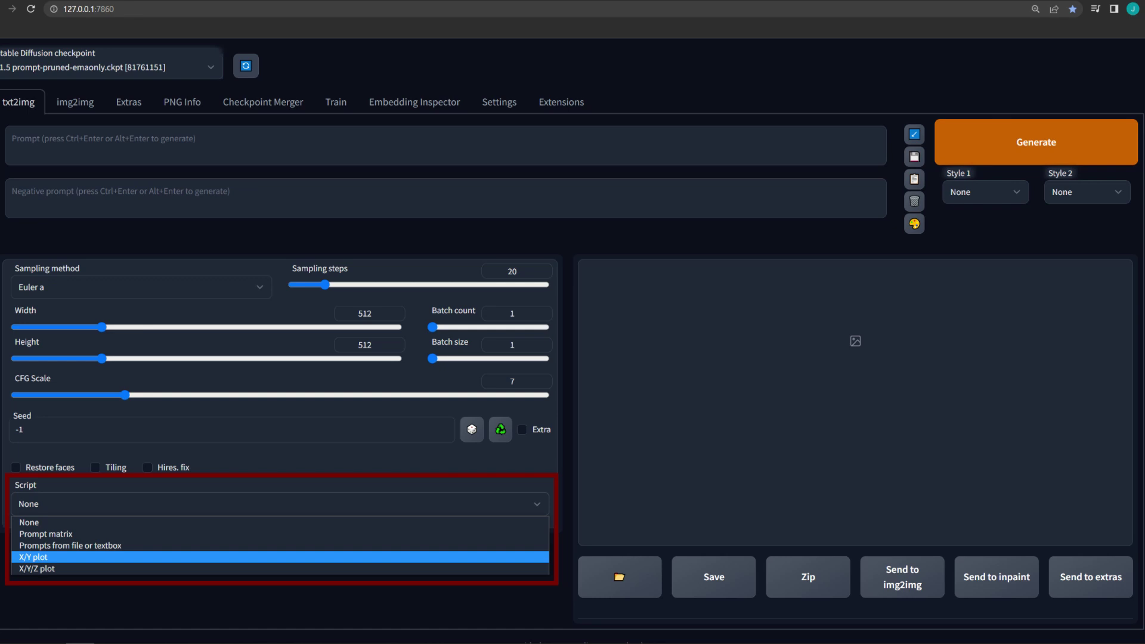
- Switch the txt2img script to X/Y plot
left_click(32, 557)
scroll(572, 358, "down", 1)
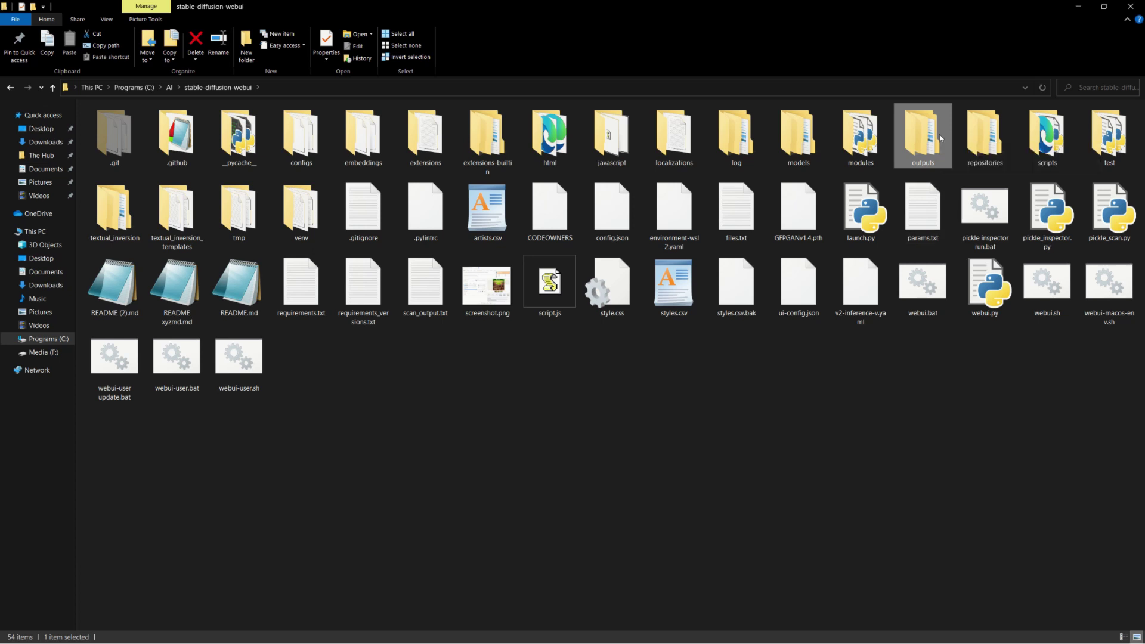
- Browse outputs > txt2img-images > xyz > 00005 > images, then return to 00005
double_click(940, 137)
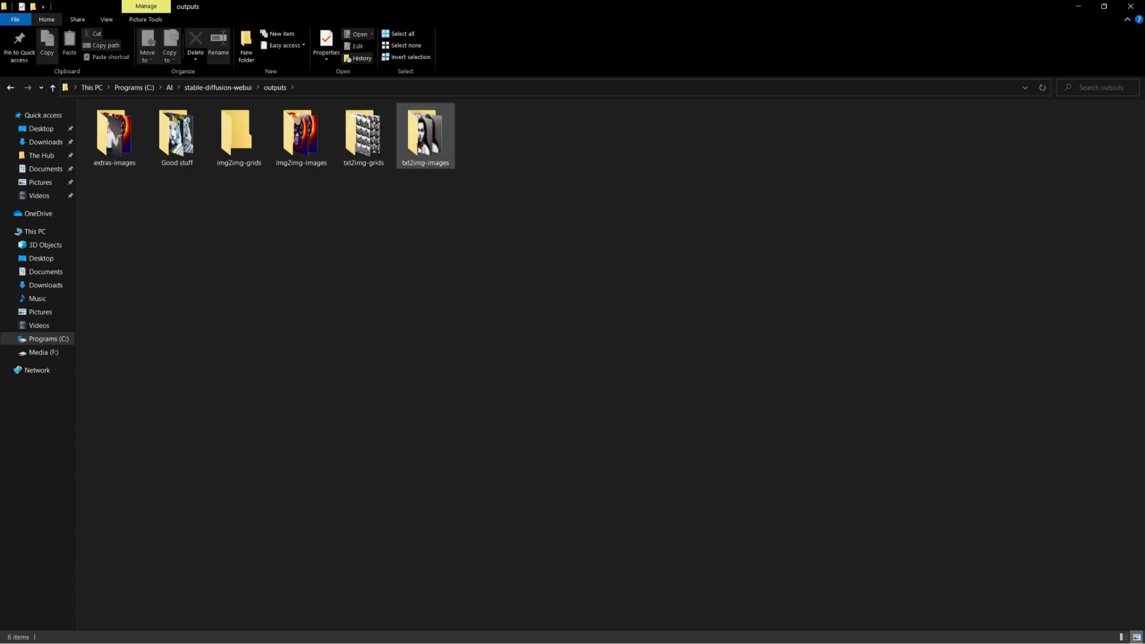
double_click(432, 140)
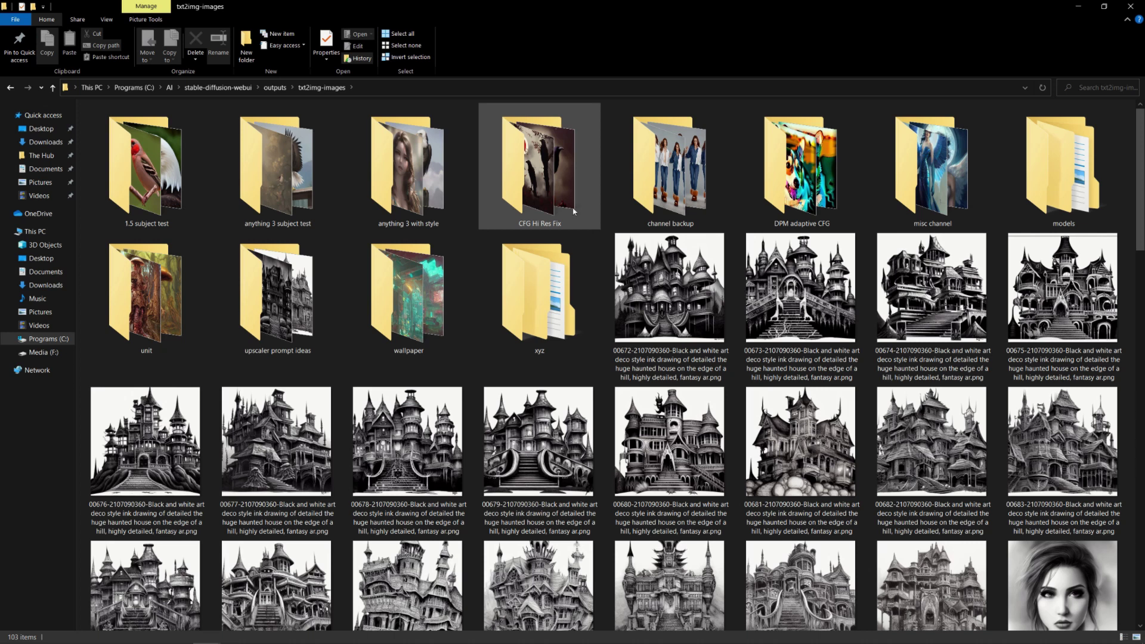
double_click(534, 277)
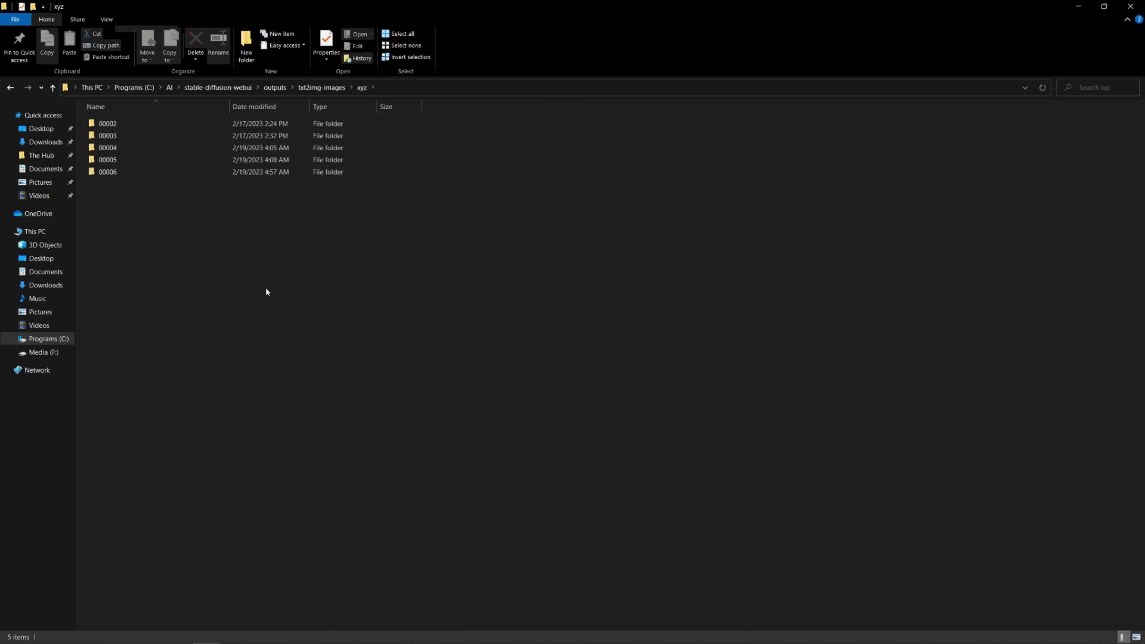
double_click(138, 160)
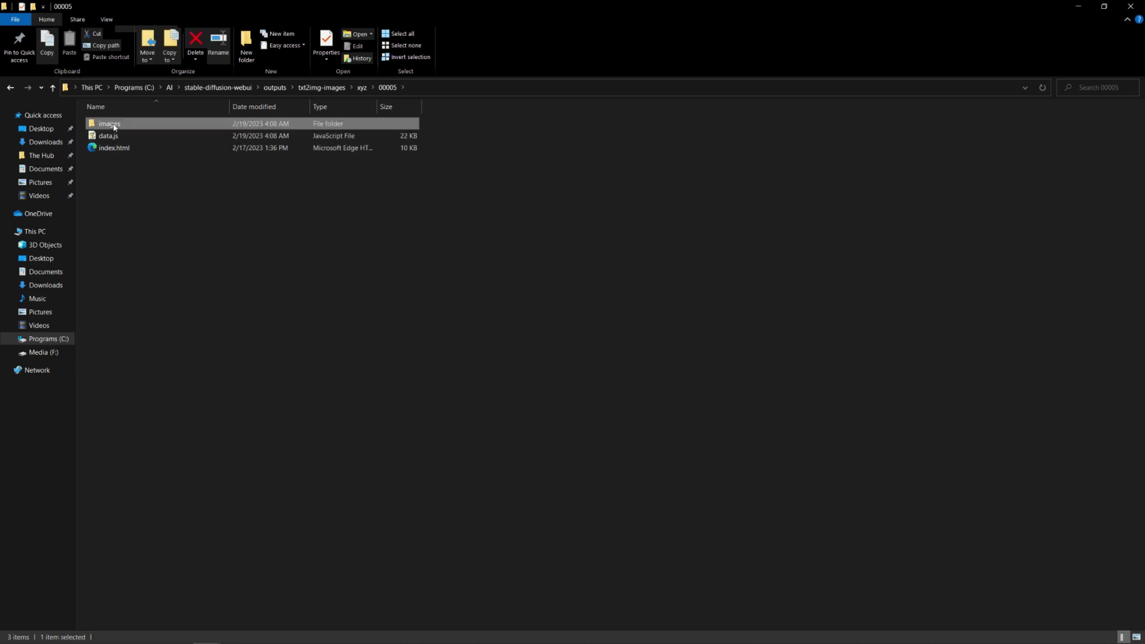
double_click(108, 123)
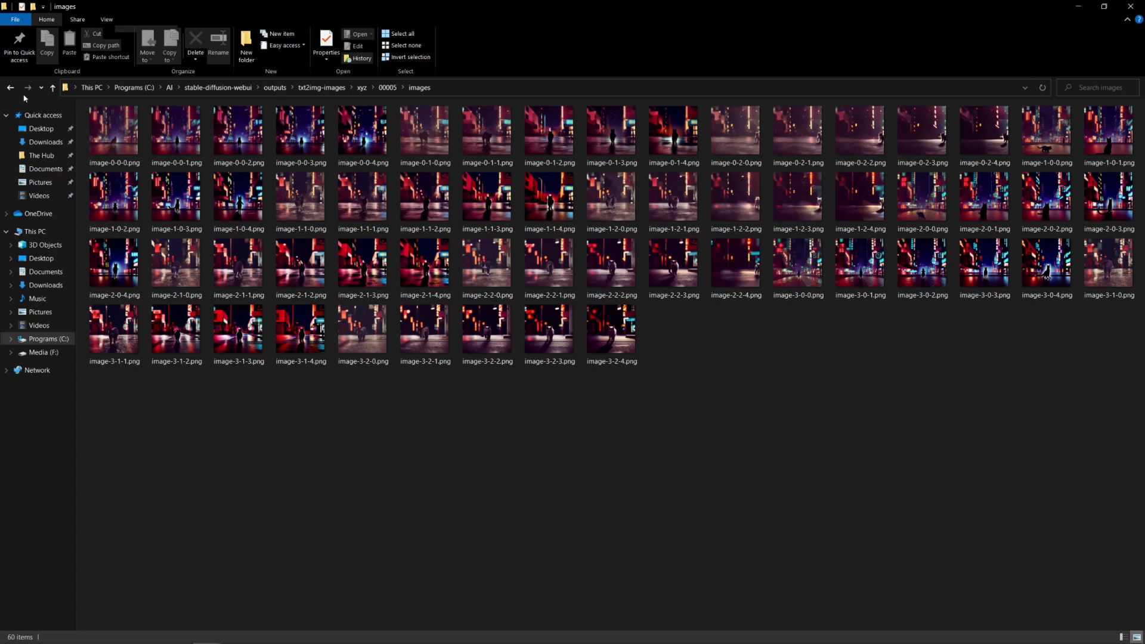
left_click(10, 88)
- Open index.html in the plot viewer, page through the grids, and enter axis values including 4-15
double_click(156, 149)
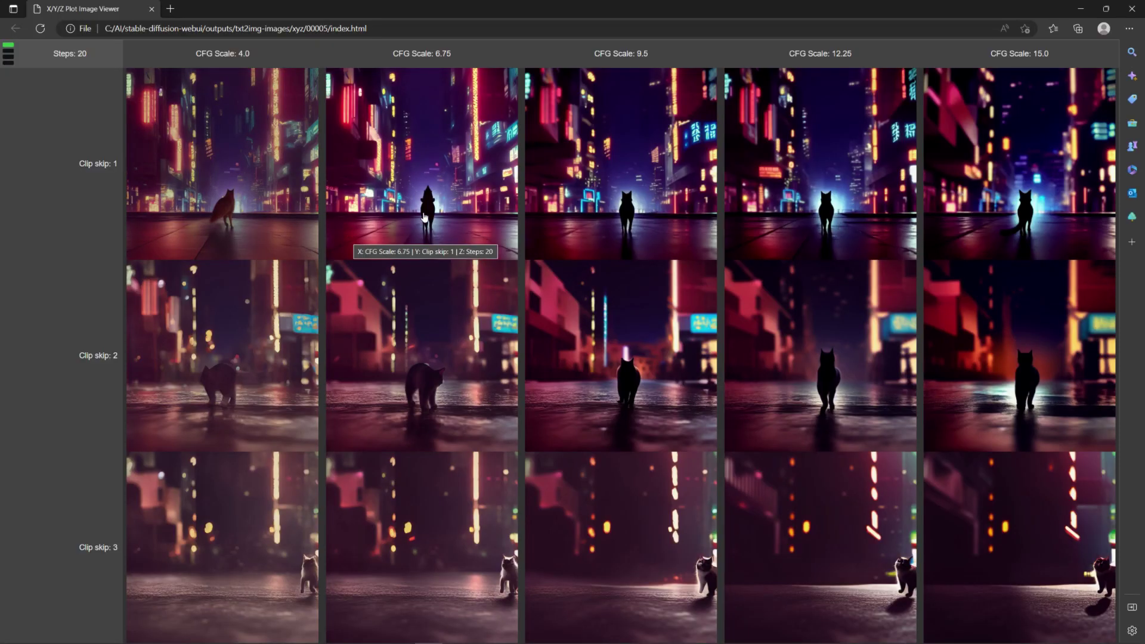
scroll(423, 216, "down", 1)
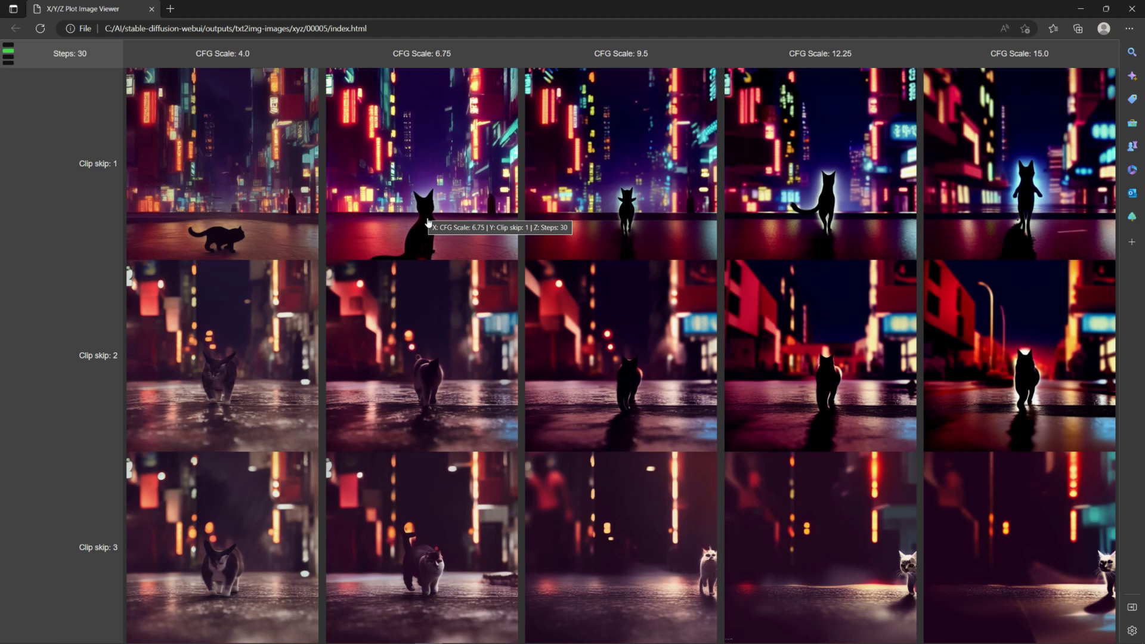
scroll(427, 222, "down", 1)
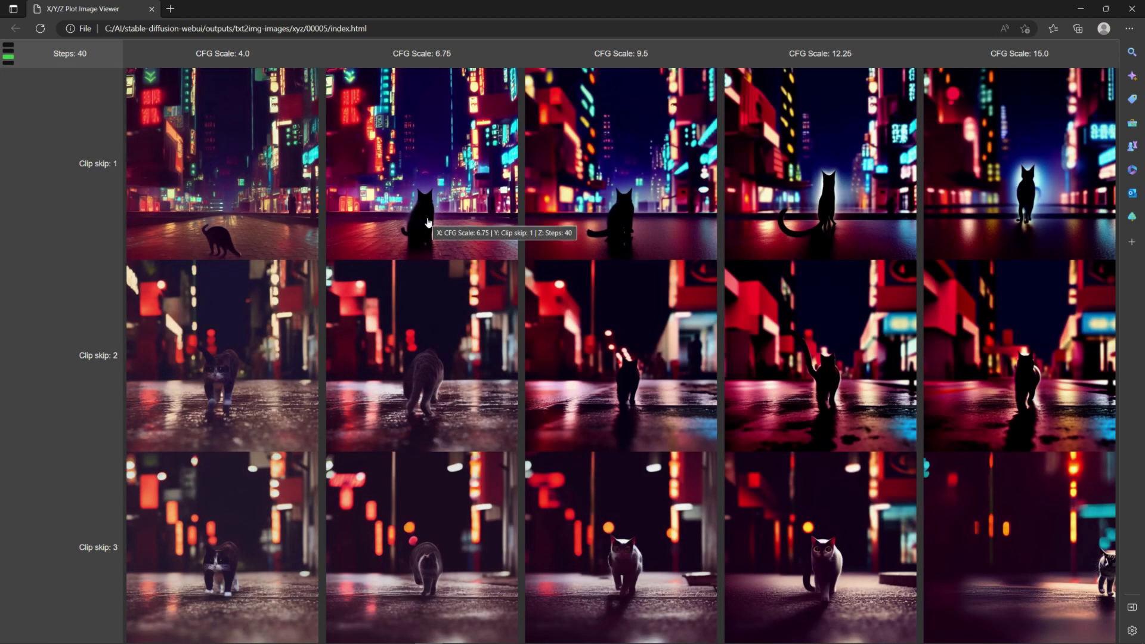
scroll(428, 222, "down", 1)
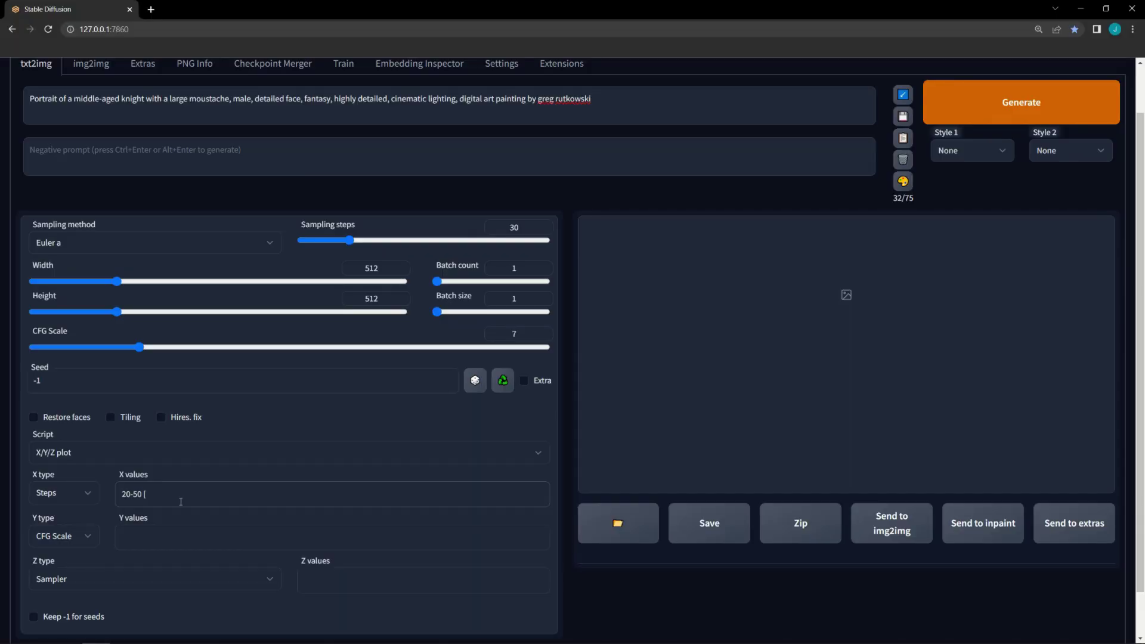
type("5]")
type("4-15 [p5")
- Fix the Y values to 4-15 [5] and enter Z samplers Euler a, DPM++ SDE Karras
key("BackSpace")
type("5")
type("Euler a,")
type(" DPM++ SD")
type("E Kar")
type("ras")
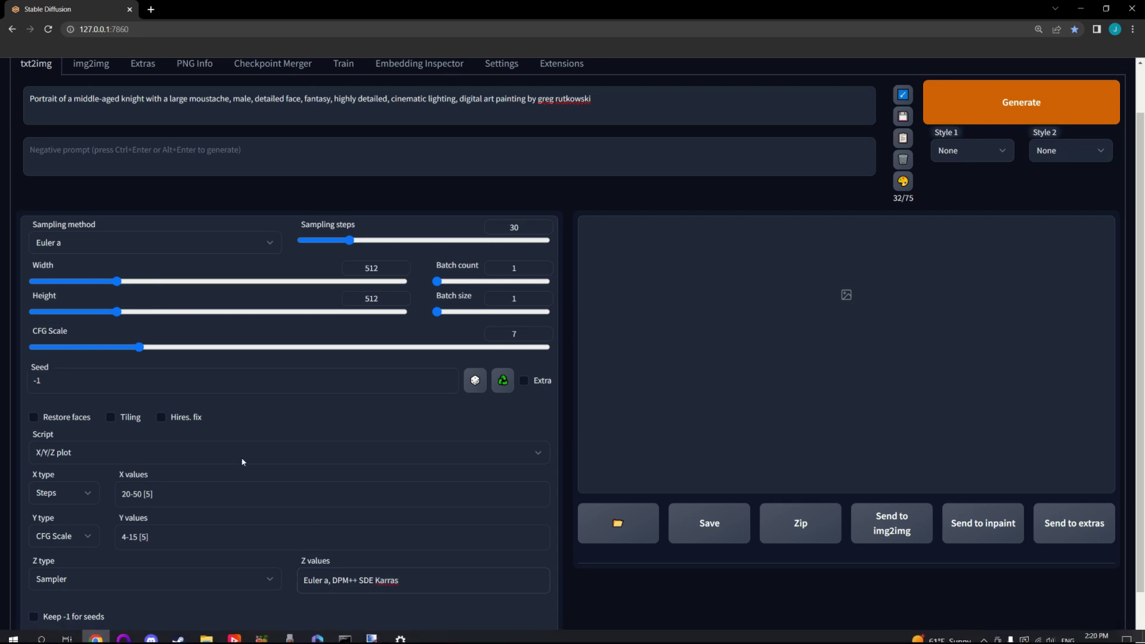
- Generate a single knight portrait with no script, then reselect X/Y/Z plot
left_click(243, 457)
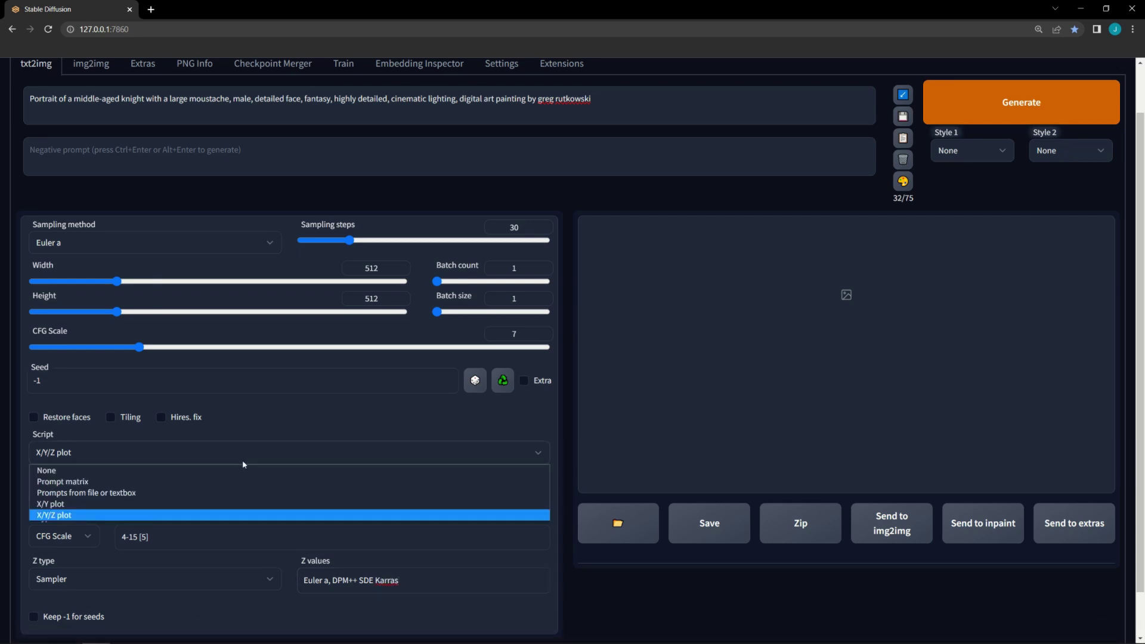
left_click(243, 471)
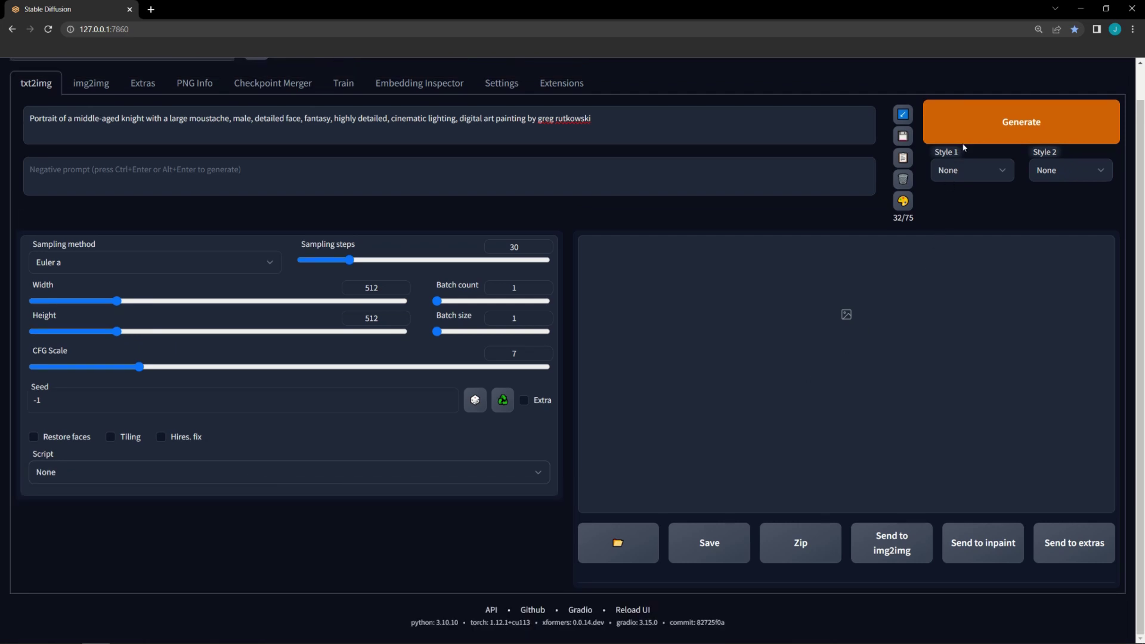
left_click(978, 124)
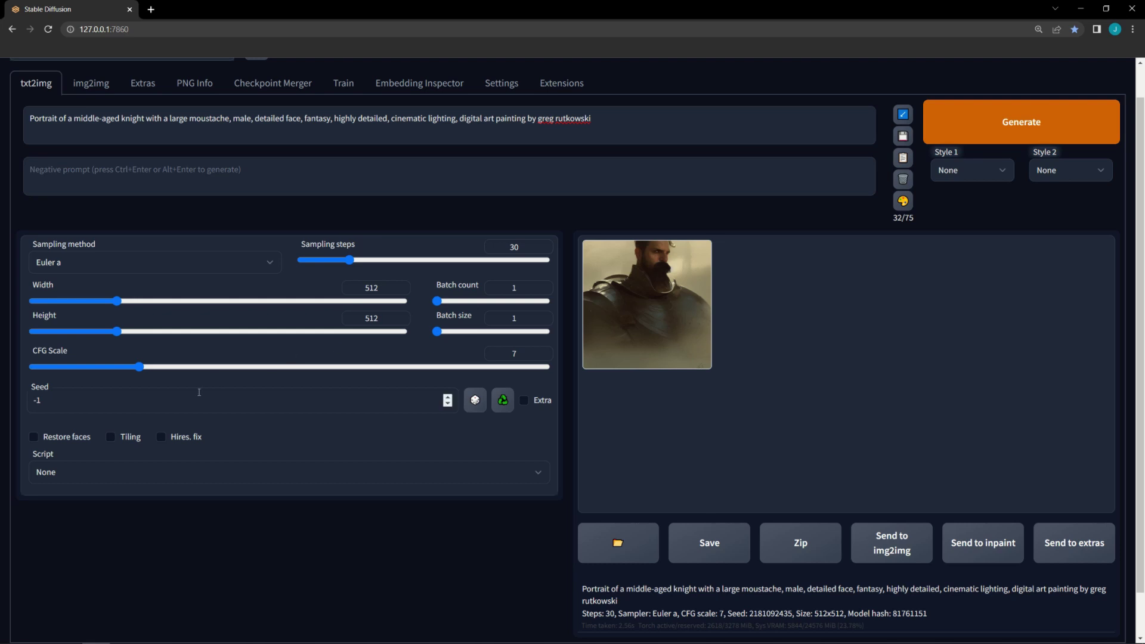
left_click(176, 468)
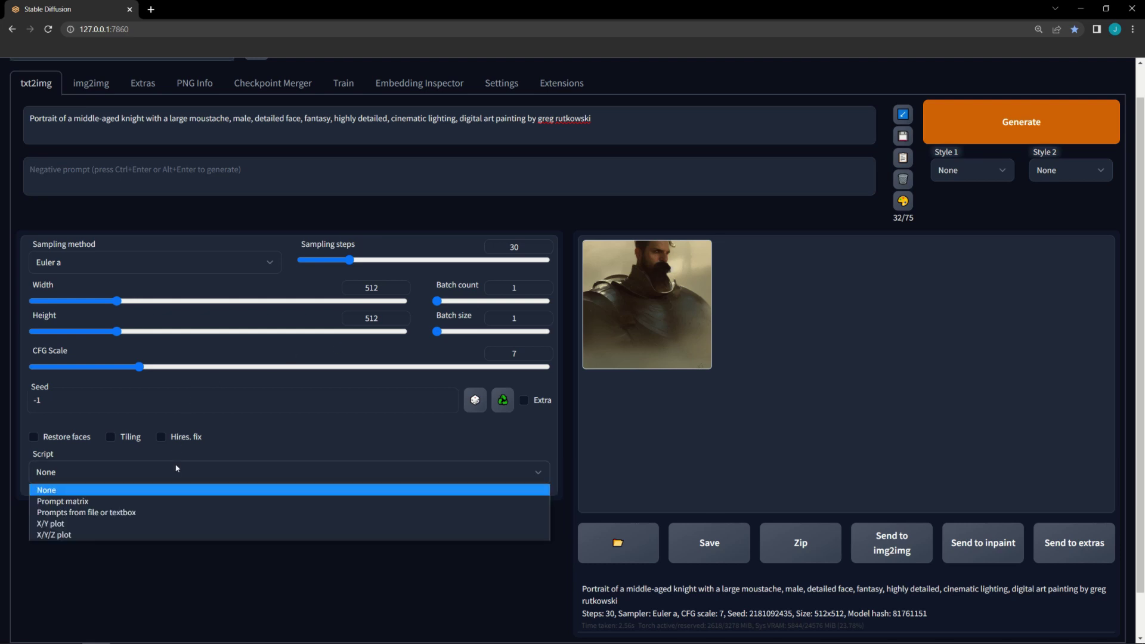
left_click(158, 534)
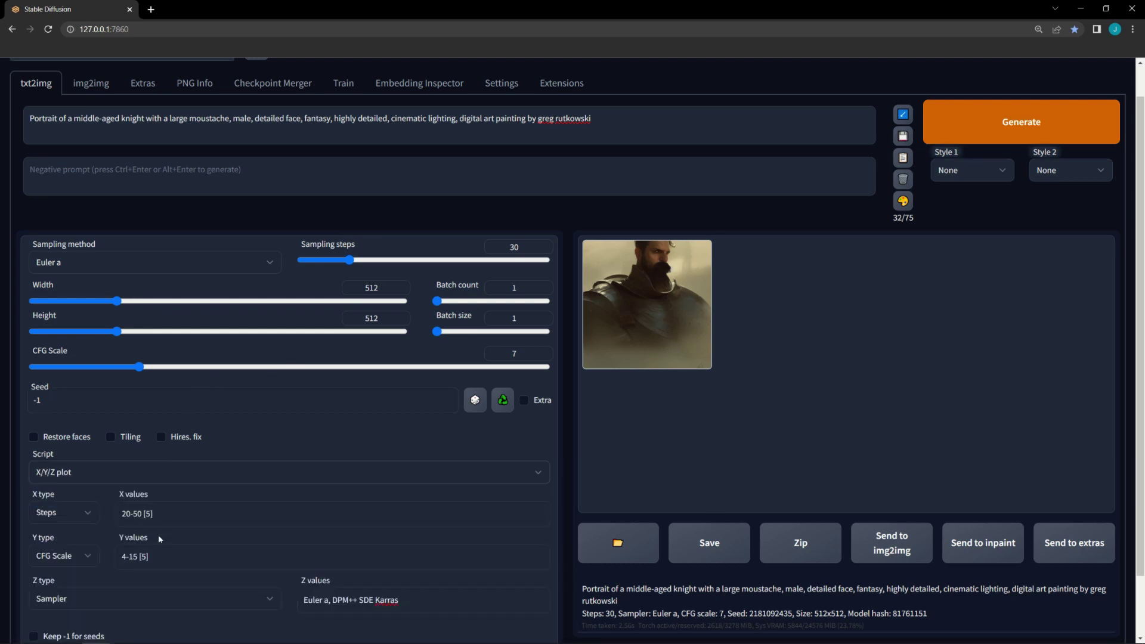